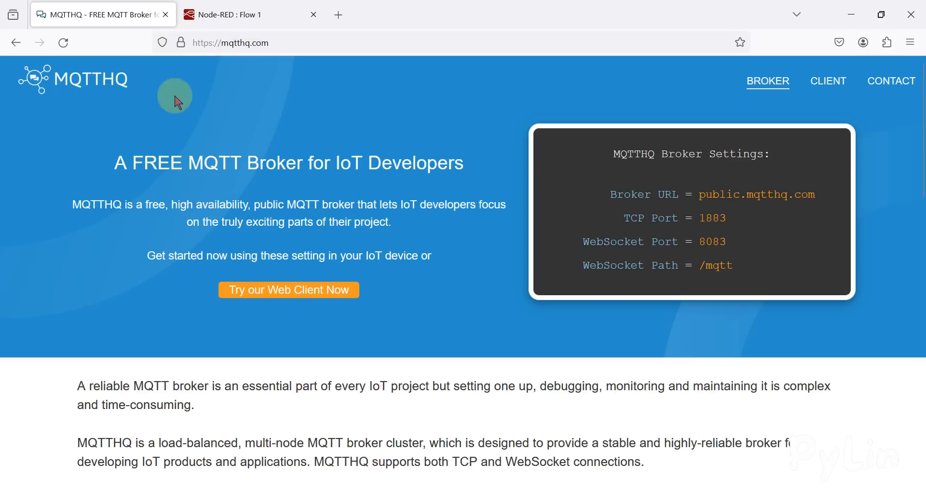
Step: Examine the broker URL, TCP port, WebSocket port and WebSocket path in the MQTTHQ broker settings
triple_click(655, 156)
left_click_drag(700, 194, 806, 196)
key("ctrl+c")
double_click(714, 219)
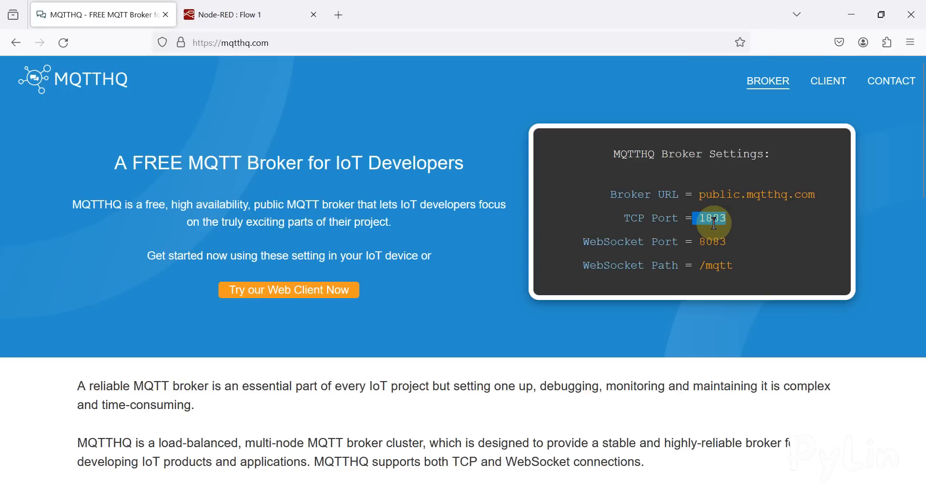
double_click(713, 242)
double_click(724, 264)
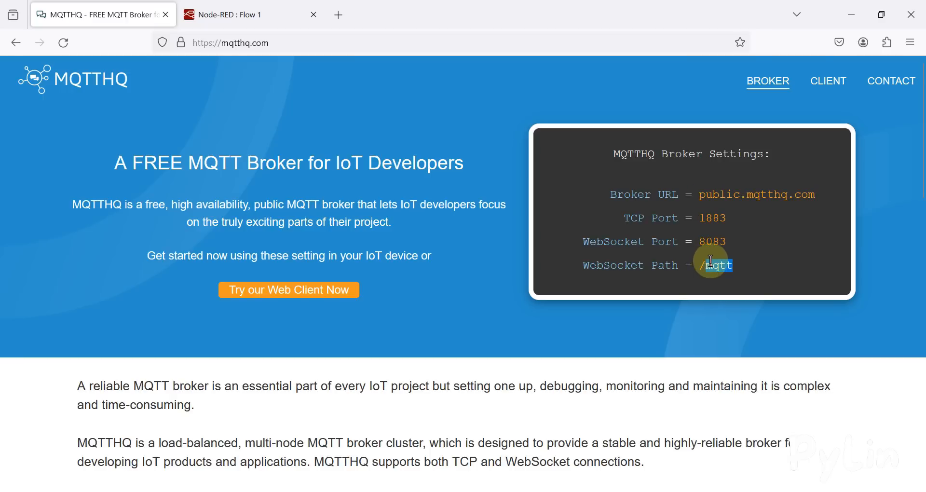
left_click(715, 266)
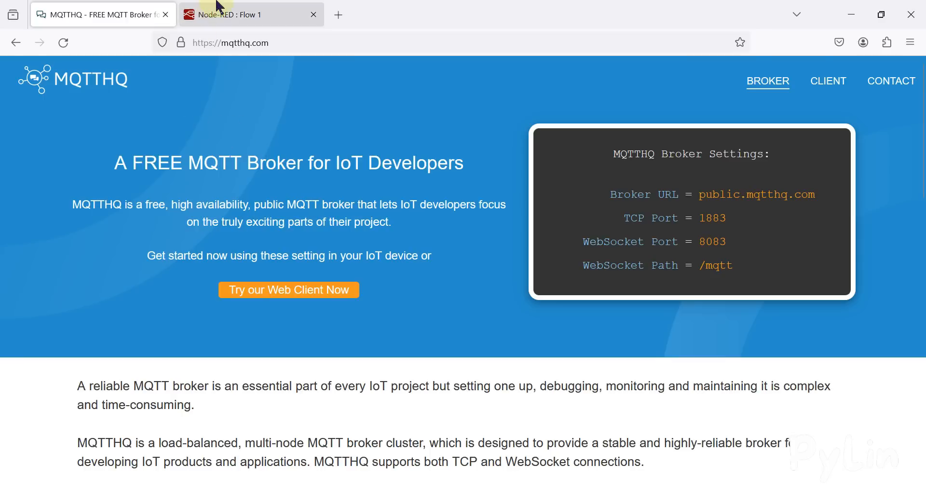
Step: Switch to Node-RED and place an mqtt out node and an mqtt in node on Flow 1
left_click(198, 15)
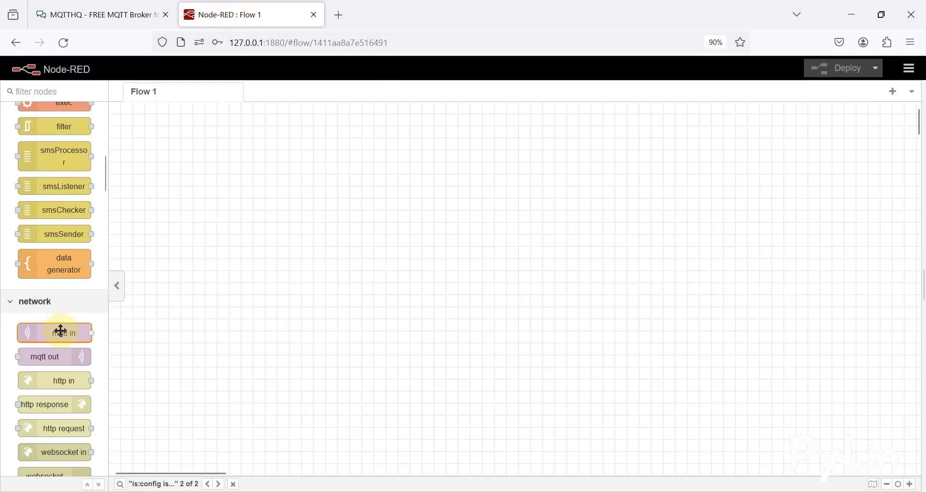
left_click_drag(62, 356, 469, 165)
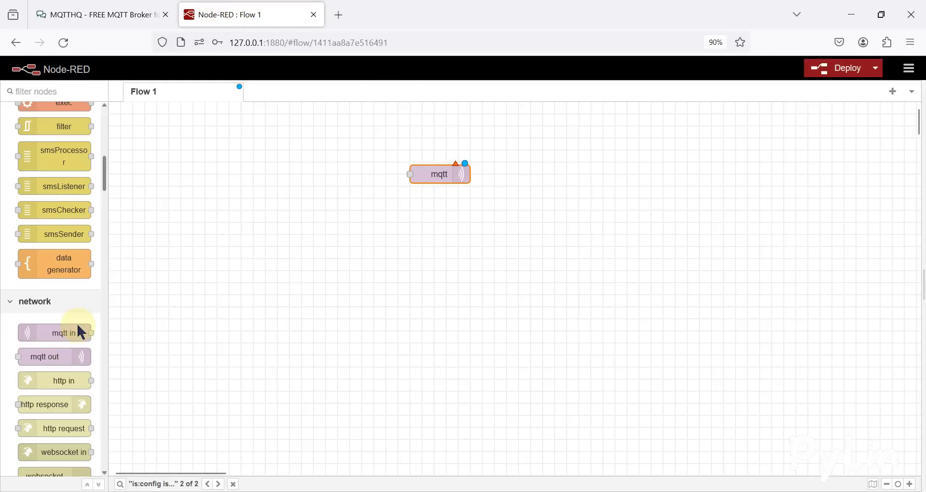
left_click_drag(56, 332, 289, 252)
Step: Add an inject node wired to the mqtt out node and align the two in a row above the mqtt in node
left_click(440, 174)
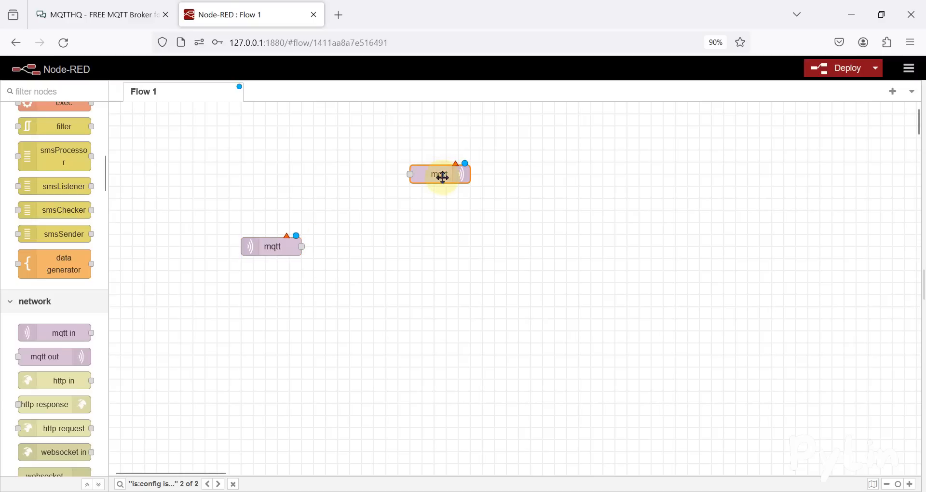
scroll(19, 217, "up", 10)
left_click_drag(58, 143, 409, 174)
left_click_drag(277, 168, 287, 191)
left_click_drag(427, 175, 403, 188)
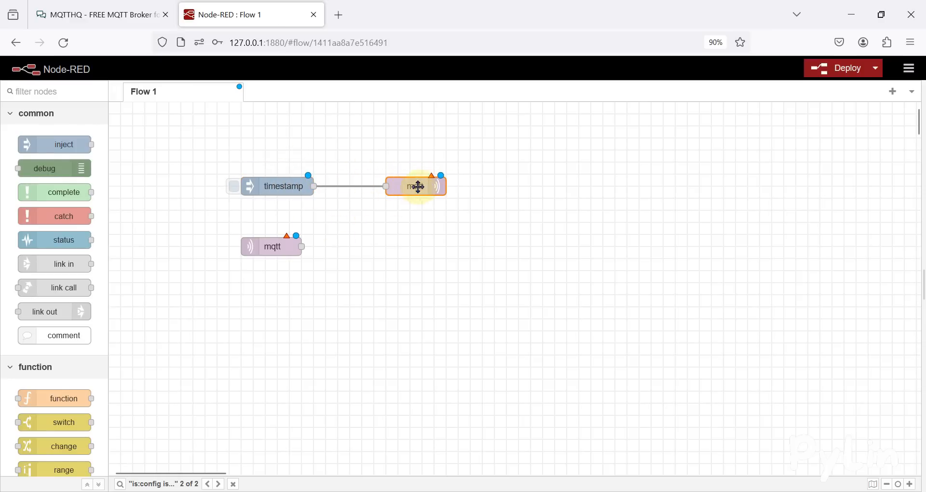
Step: Configure the mqtt out node with QoS 0, the name Publisher and the topic pylintopic
double_click(403, 185)
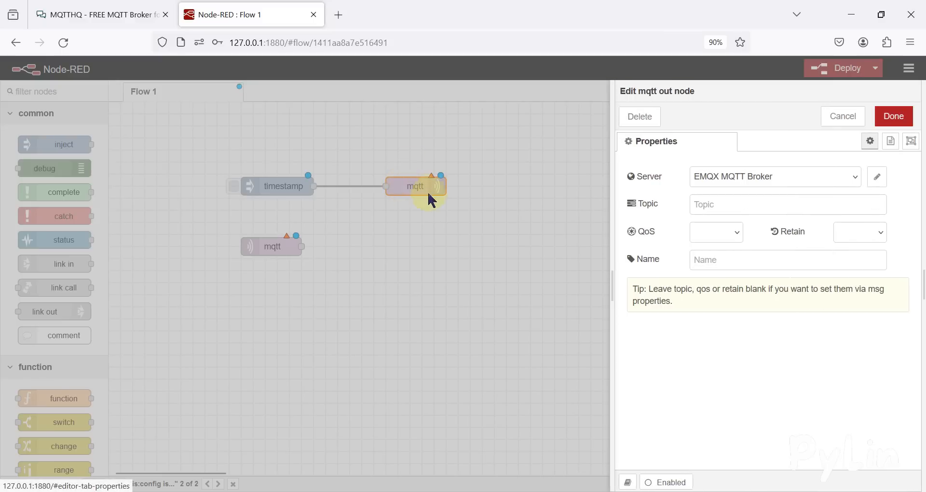
left_click(774, 260)
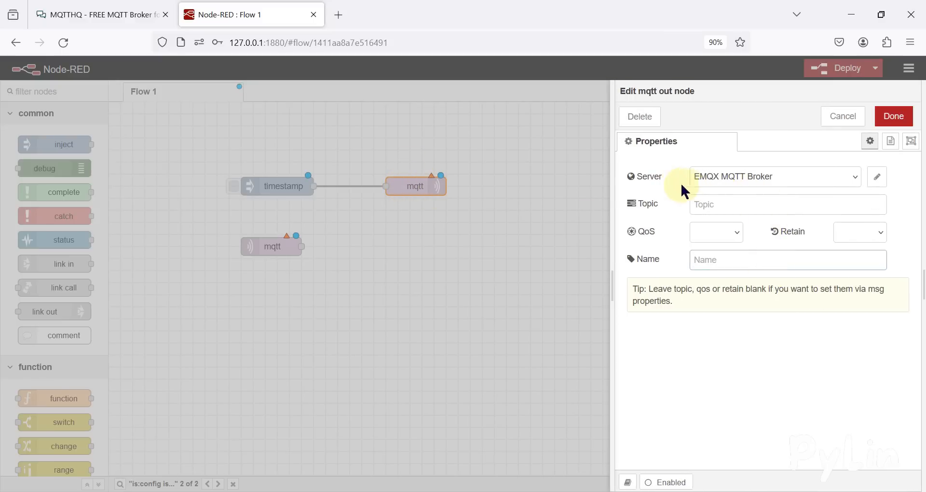
left_click(131, 12)
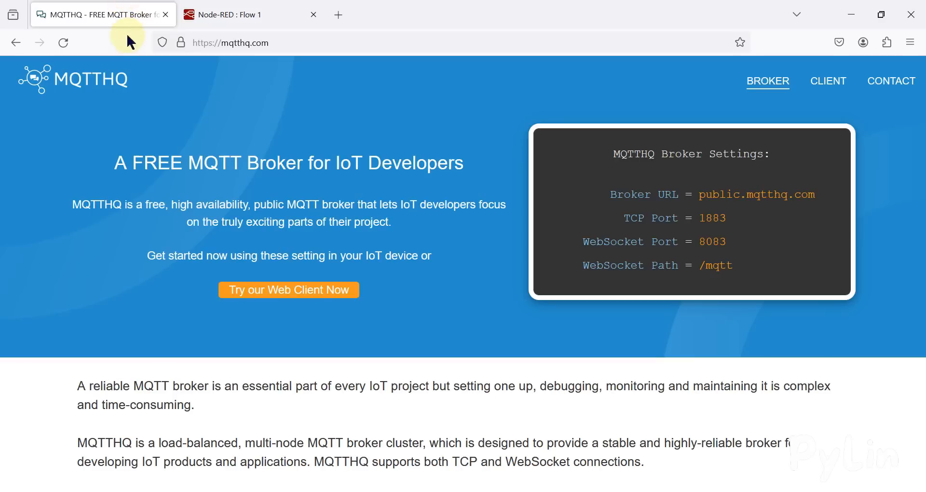
left_click(227, 14)
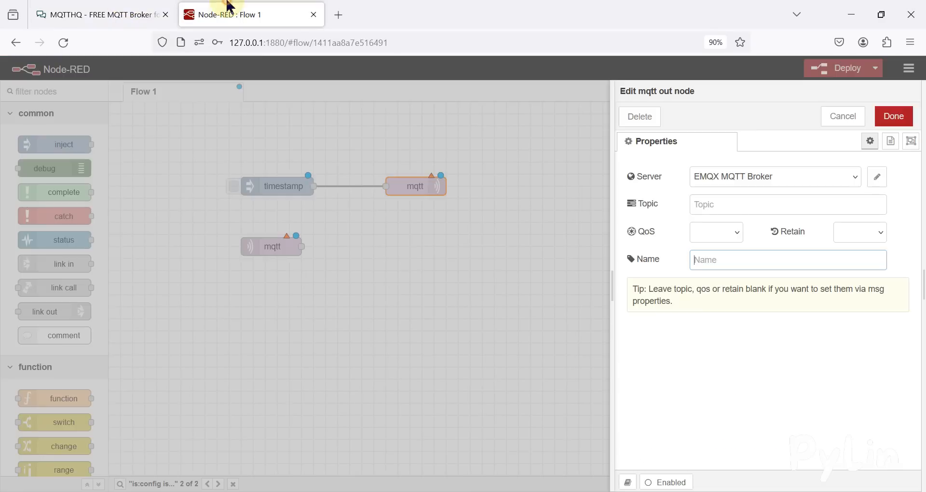
left_click(716, 232)
left_click(719, 270)
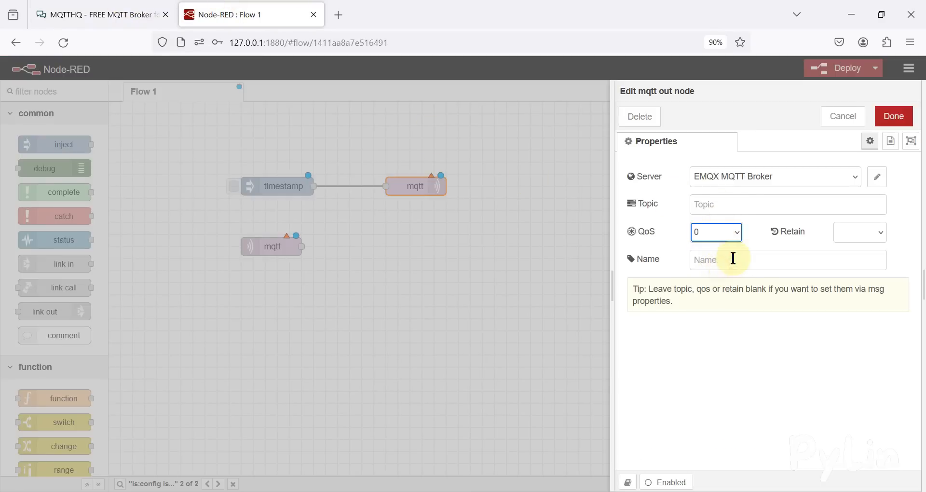
left_click(717, 259)
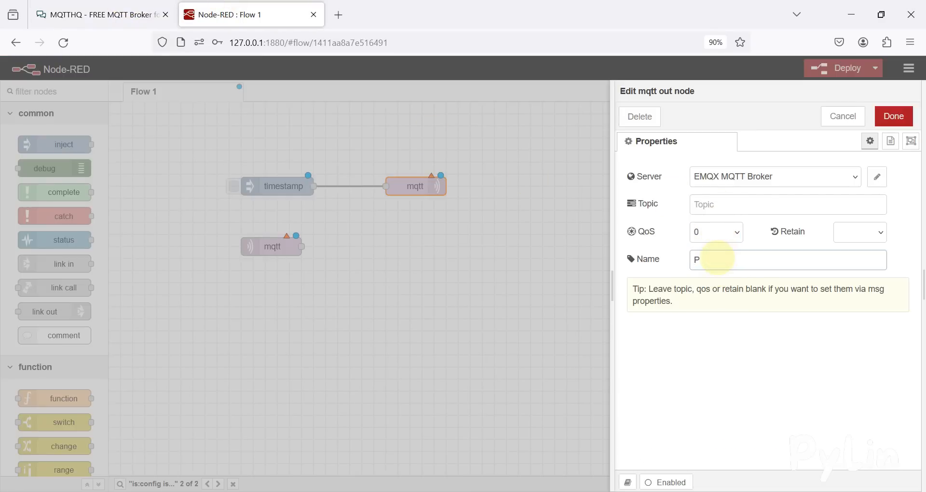
type("Publisher")
left_click(800, 209)
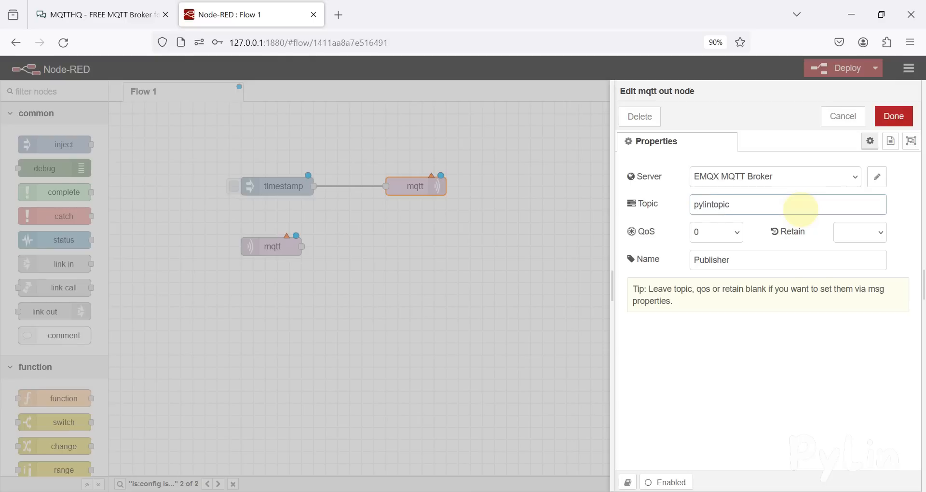
Step: Start a new mqtt-broker configuration for the mqtt out node and name it MQTTHQ MQTT Broker
left_click(835, 179)
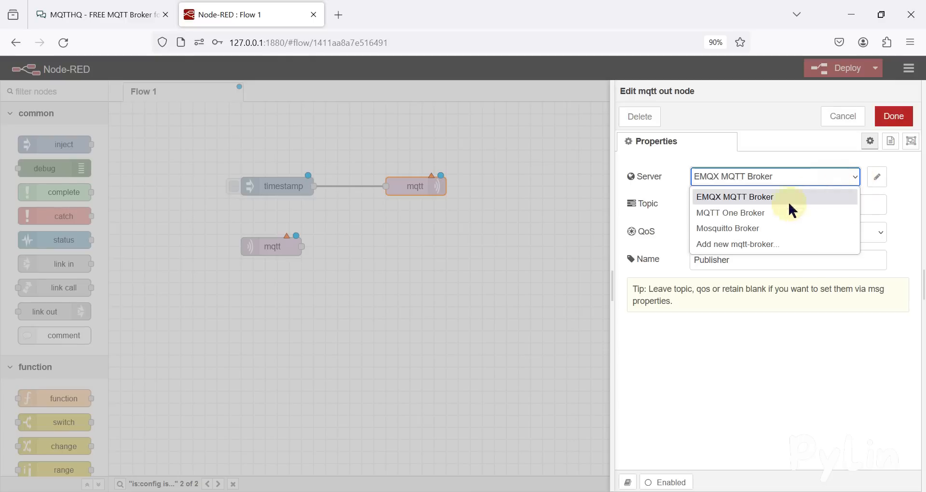
left_click(759, 245)
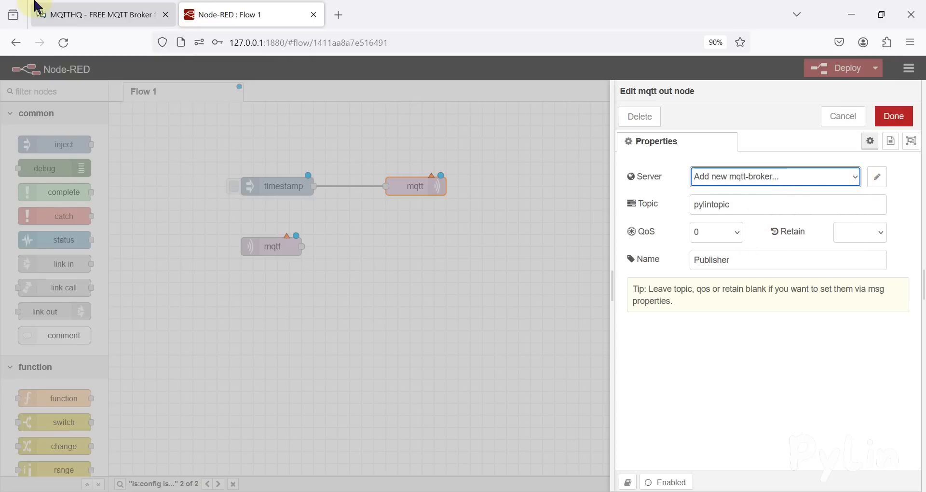
left_click(877, 177)
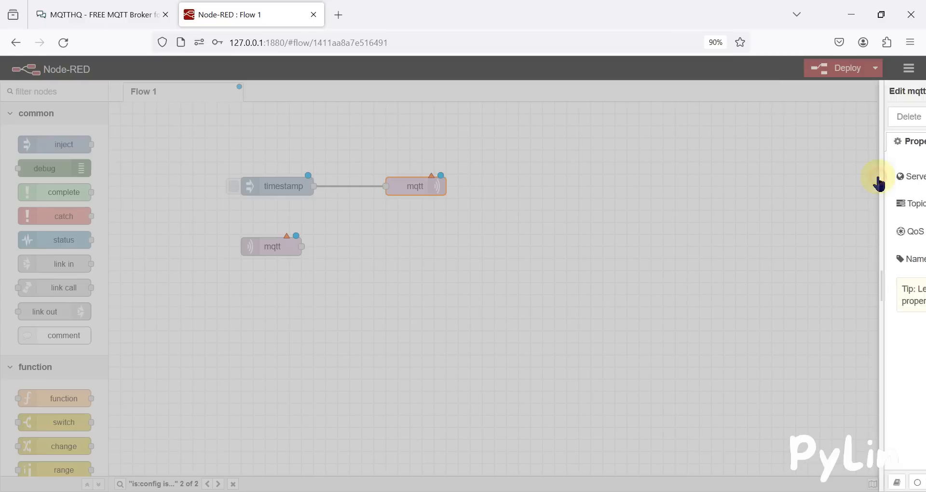
left_click(662, 174)
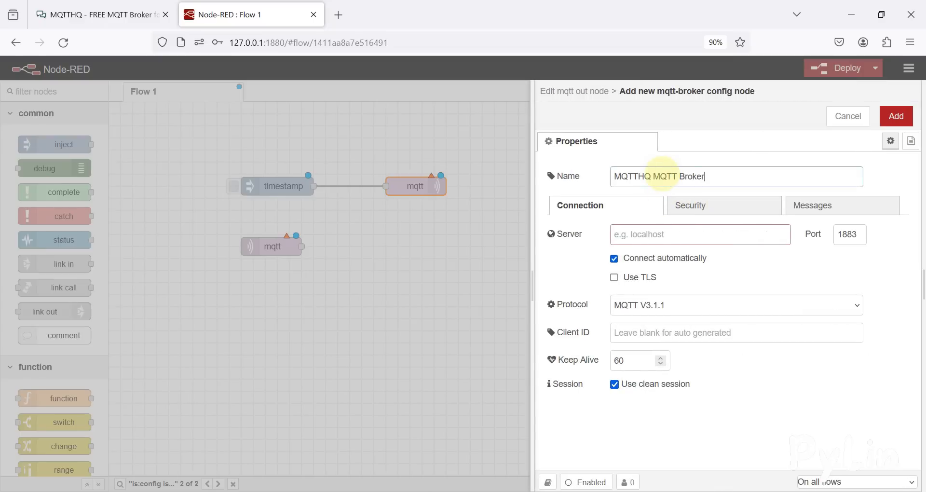
left_click(669, 243)
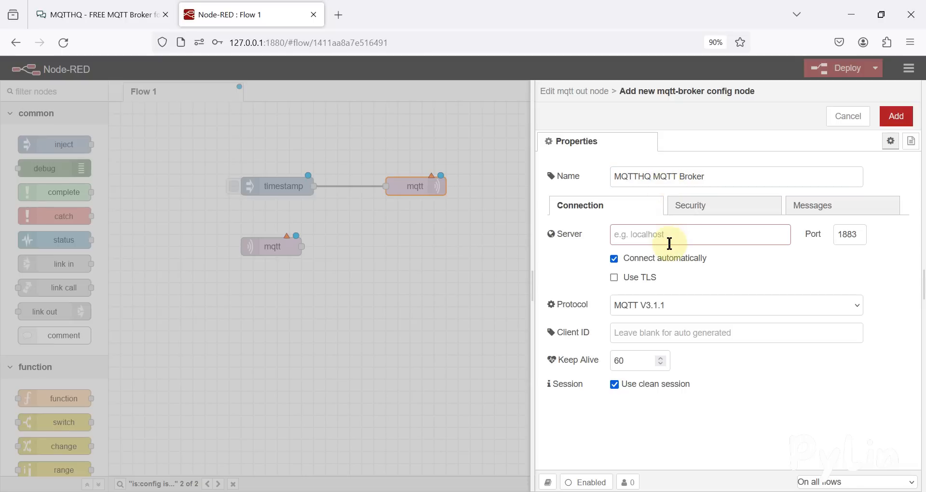
Step: Copy the broker URL public.mqtthq.com from the MQTTHQ page into the new broker's server setting in Node-RED
left_click(99, 14)
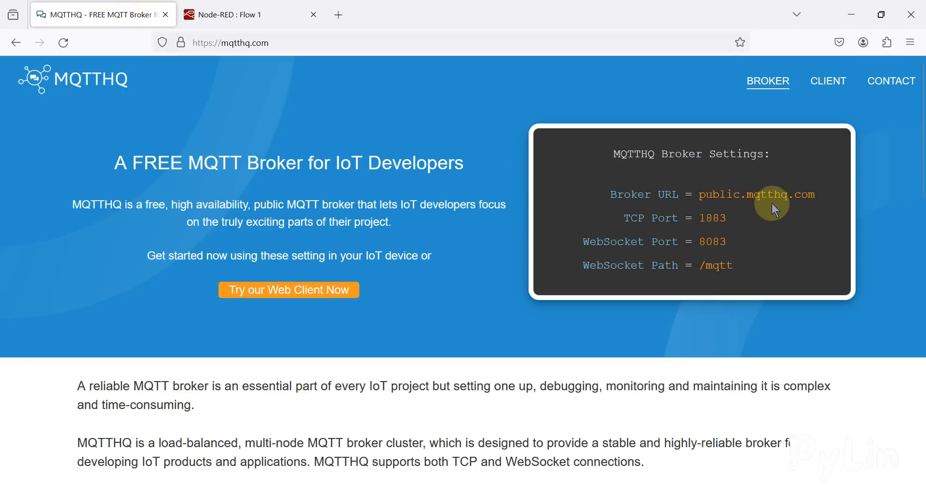
left_click_drag(821, 194, 707, 204)
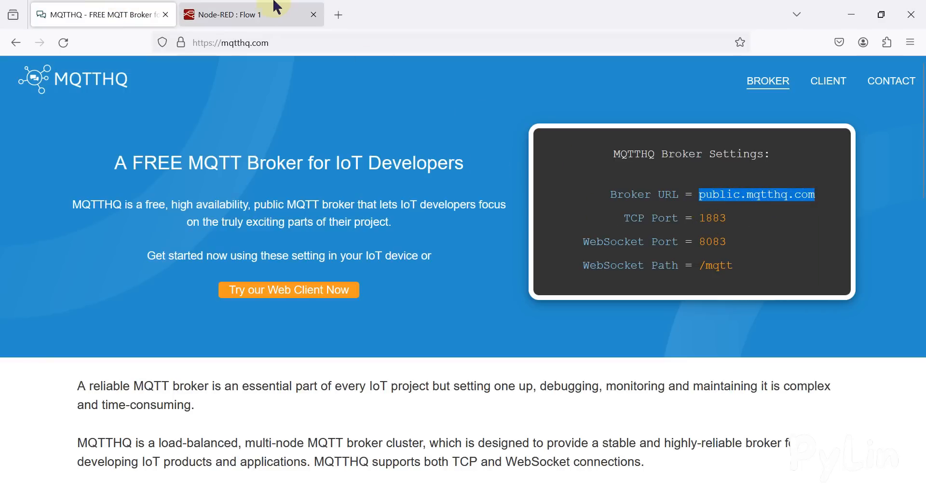
left_click(280, 14)
left_click(665, 228)
key("ctrl+v")
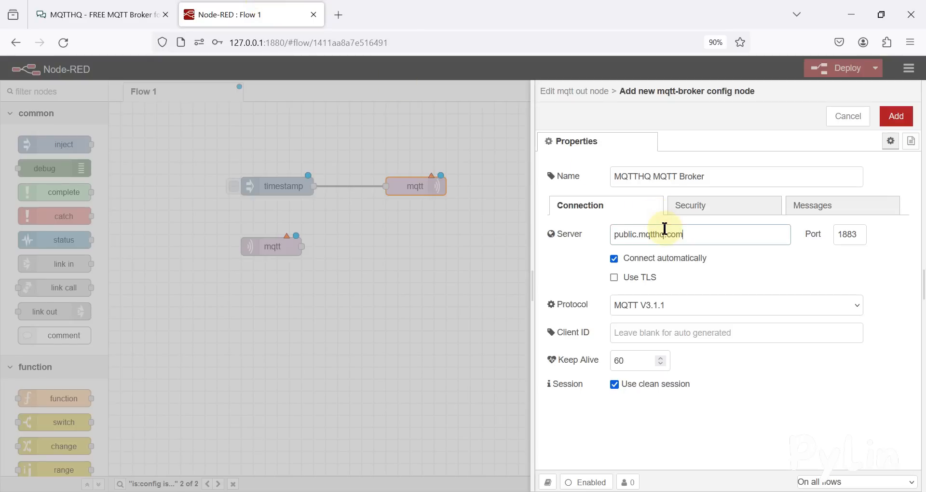
Step: Check the new broker's port and security settings, and save the broker and the mqtt out node
double_click(857, 235)
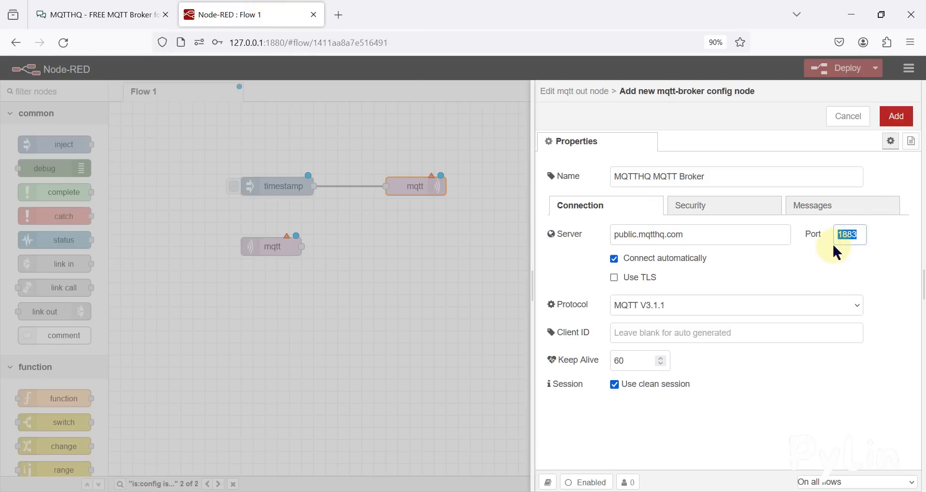
key("ctrl+Tab")
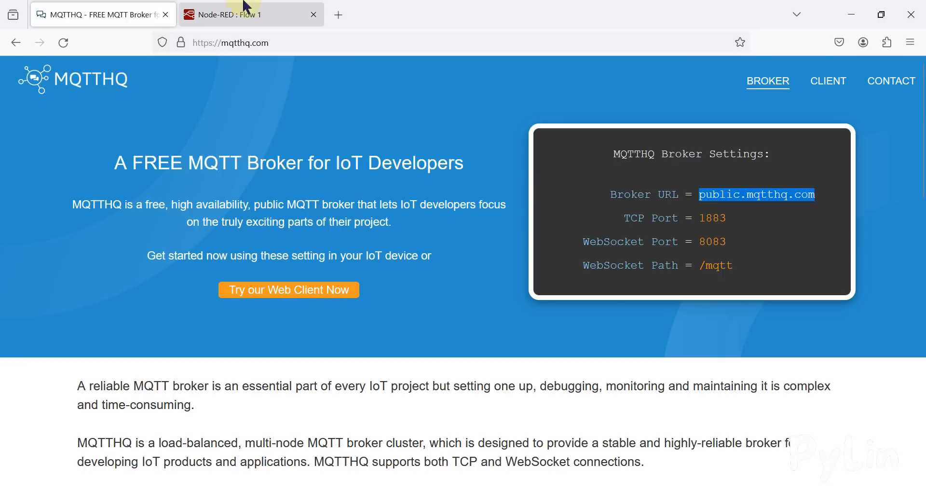
left_click(224, 15)
left_click(728, 209)
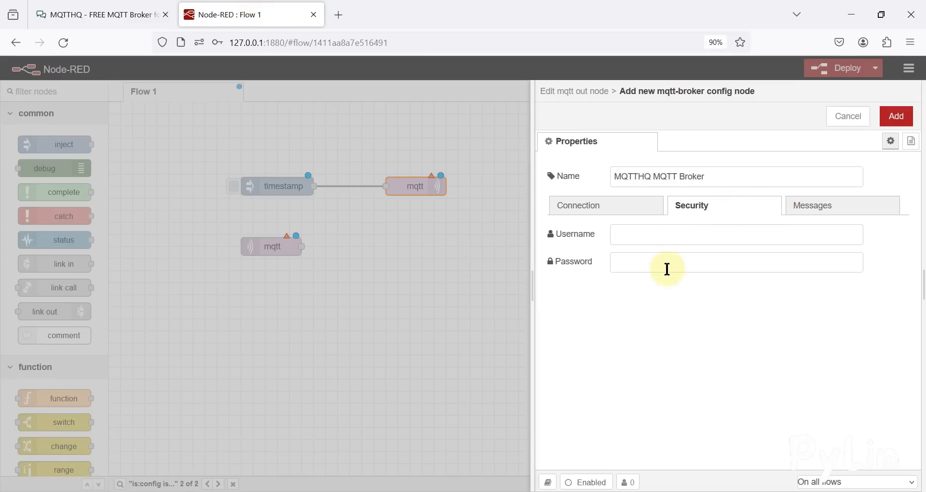
left_click(631, 207)
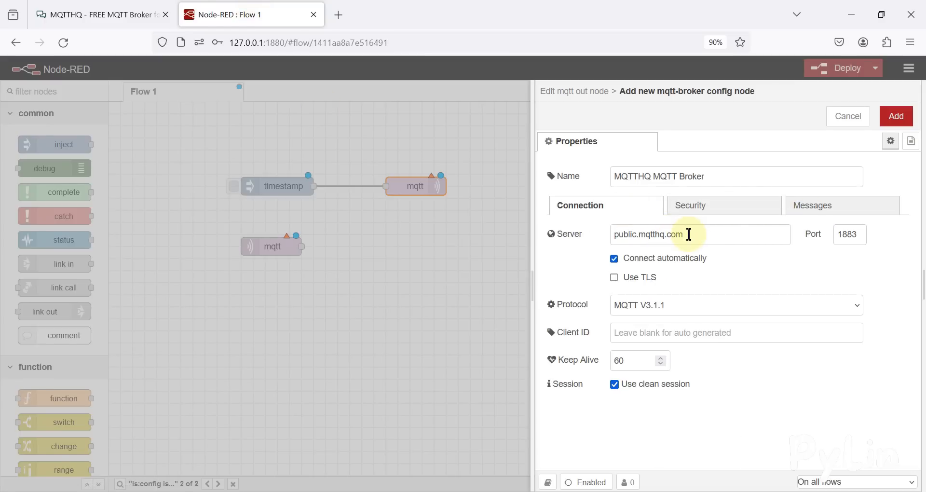
left_click_drag(693, 233, 596, 230)
double_click(855, 234)
left_click(896, 119)
left_click(896, 120)
Step: Configure the mqtt in node with the name Subscriber, topic pylintopic and server MQTTHQ MQTT Broker, and save it
double_click(291, 247)
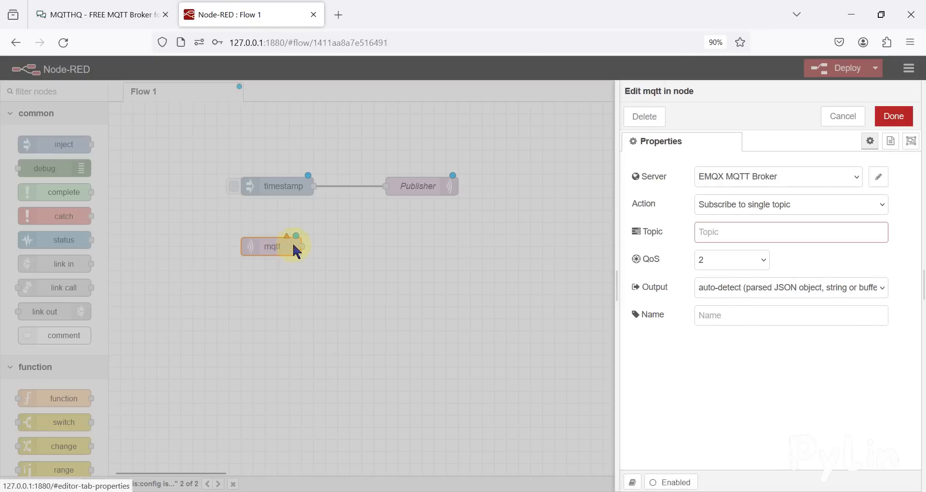
left_click(781, 312)
type("Subscriber")
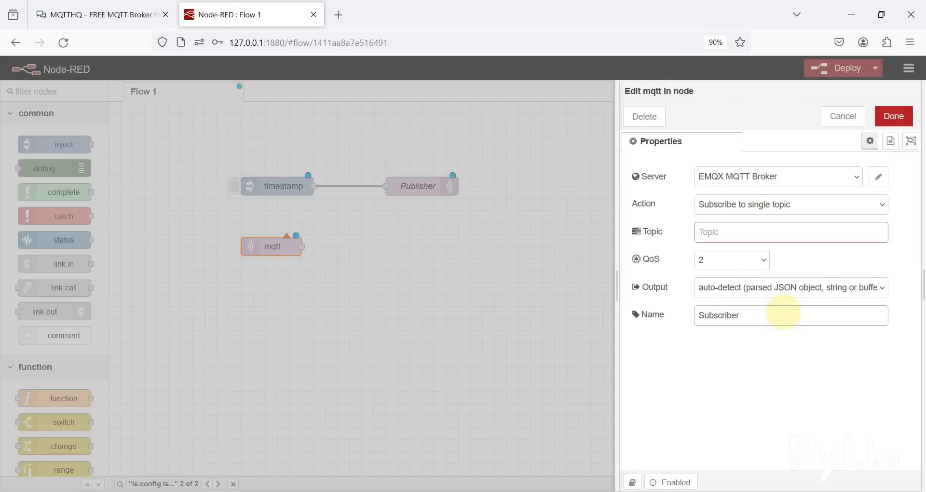
left_click(749, 234)
type("pylintopic")
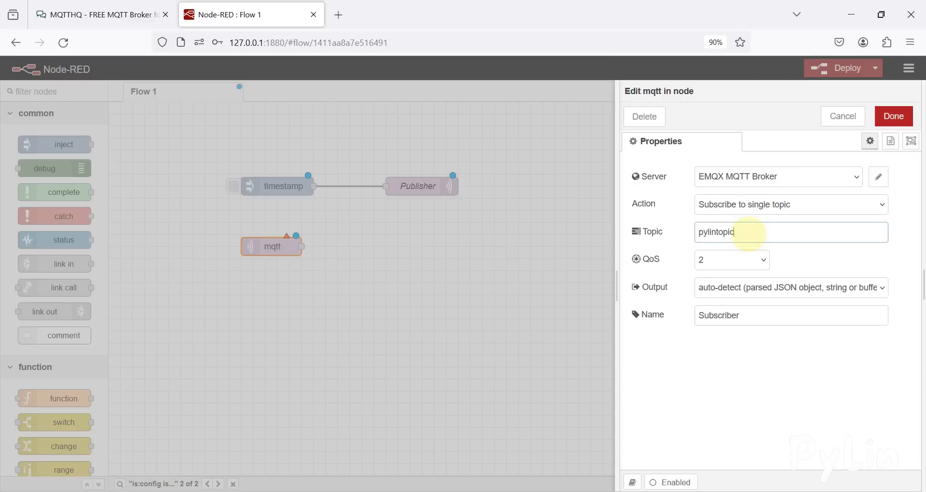
left_click(768, 178)
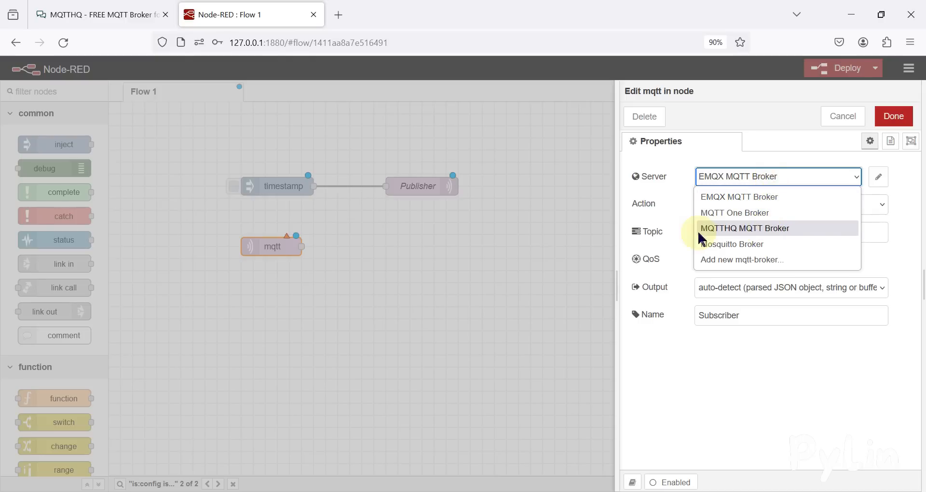
left_click(728, 227)
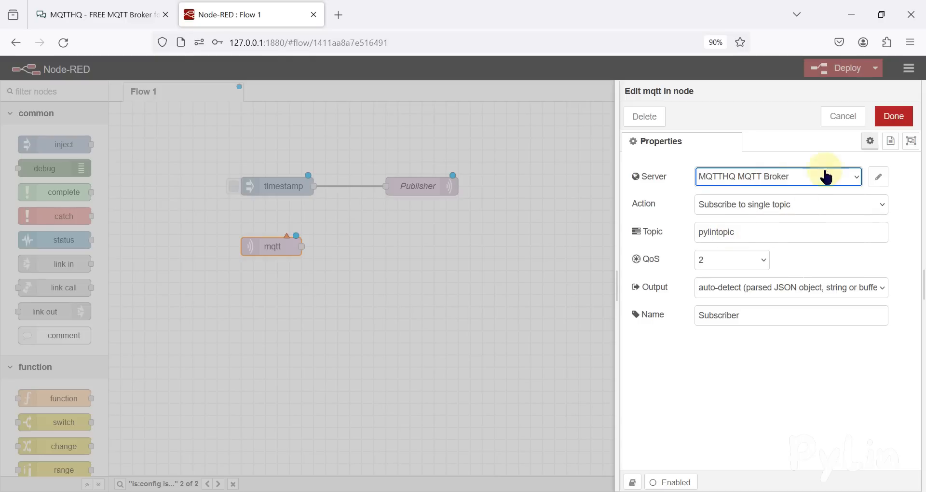
left_click(893, 118)
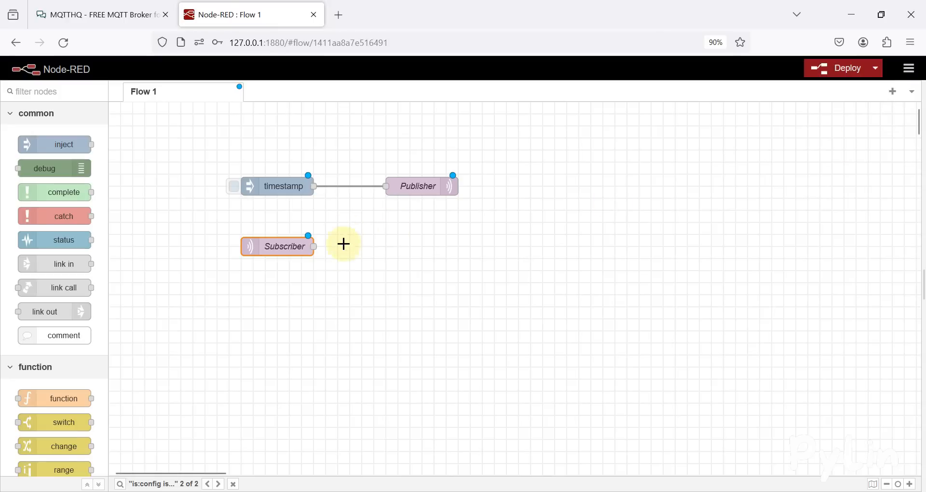
Step: Add a debug node wired to the Subscriber node's output and make it report only to node status, not the debug window
left_click_drag(315, 246, 427, 251)
left_click(370, 285)
double_click(430, 251)
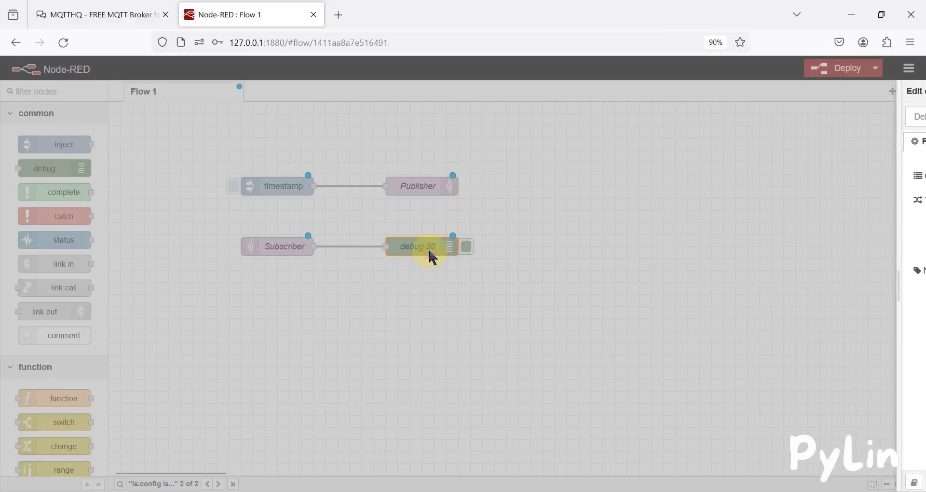
left_click(710, 247)
left_click(715, 201)
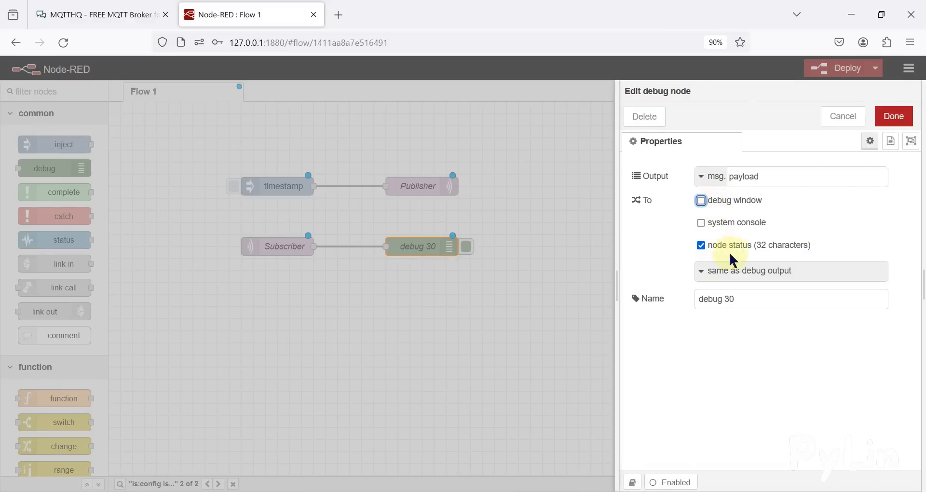
left_click(894, 117)
Step: Add a second debug node above Publisher, wired to the timestamp inject node, and make it report only to node status
left_click_drag(314, 186, 413, 139)
left_click(407, 176)
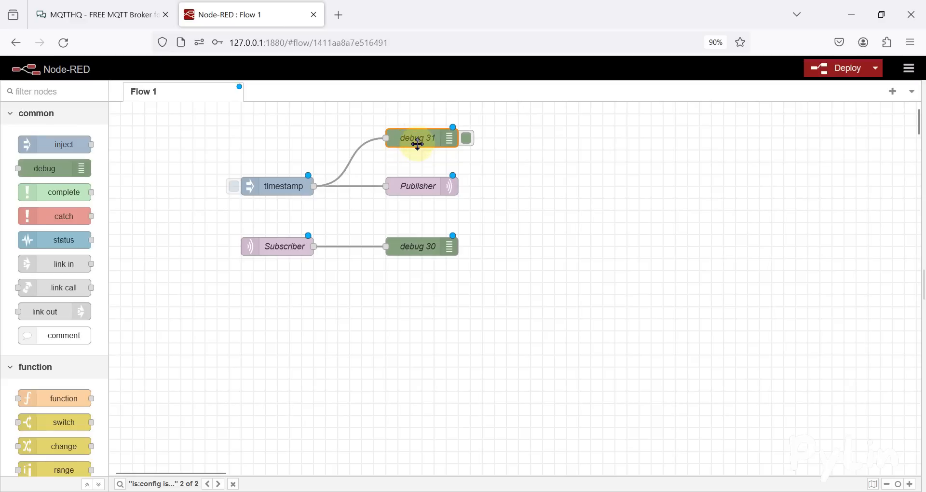
double_click(420, 139)
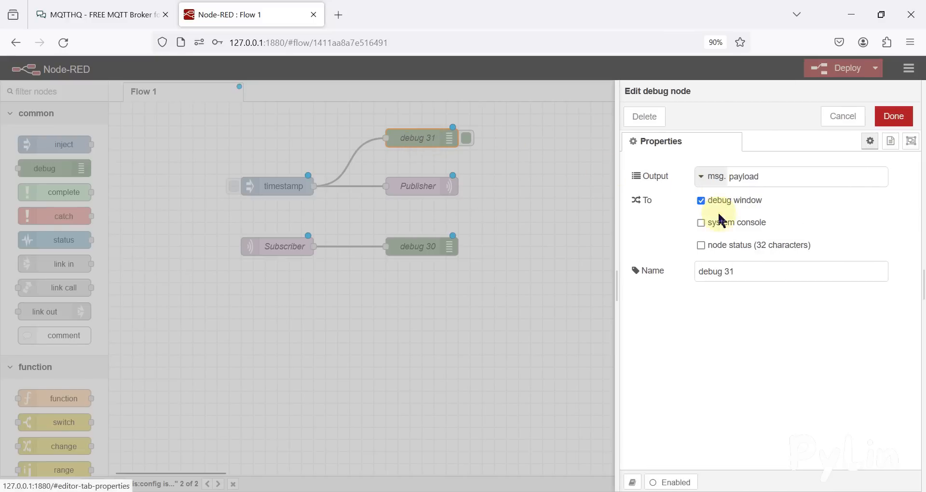
left_click(717, 250)
left_click(720, 204)
left_click(893, 116)
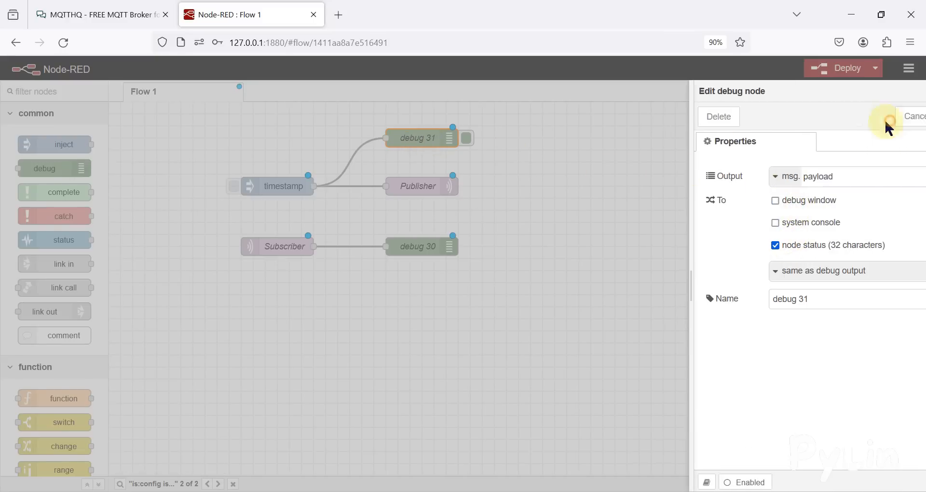
left_click_drag(418, 133, 418, 146)
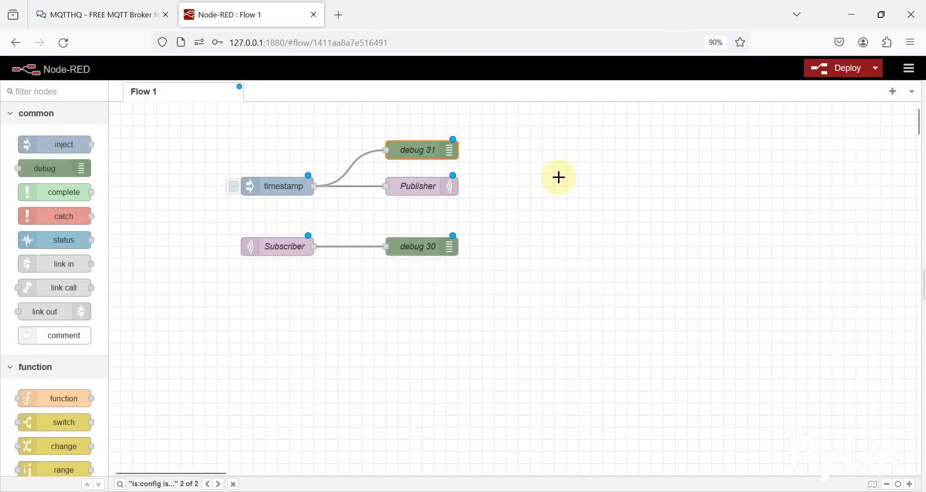
Step: Deploy the flow and inject the timestamp message to compare the status values under both debug nodes
key("ctrl+d")
left_click_drag(578, 286, 207, 115)
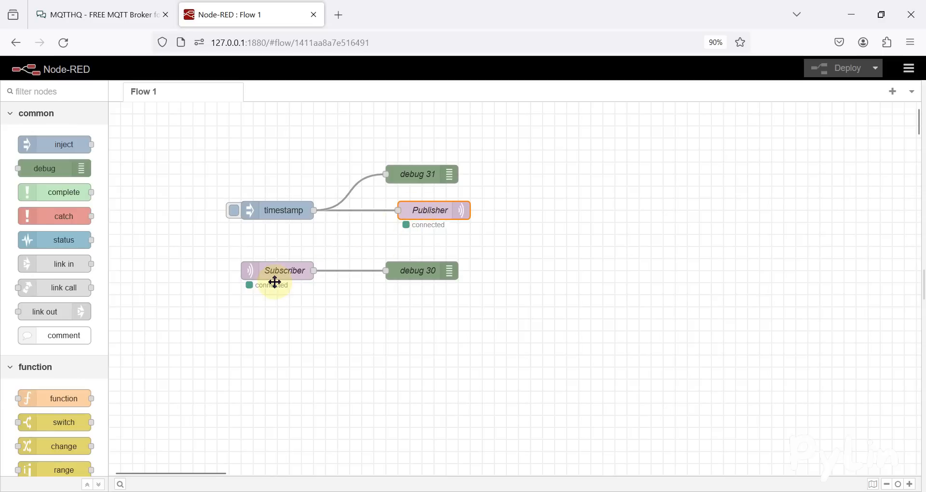
left_click(234, 210)
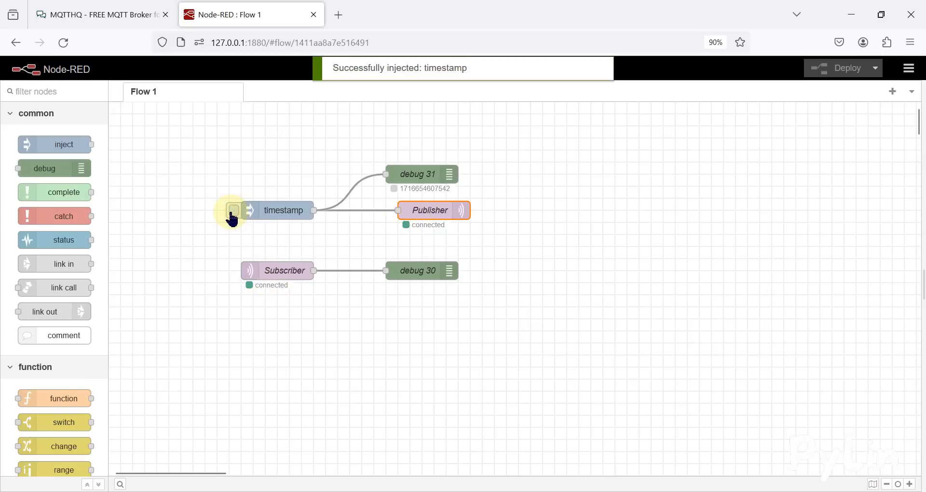
left_click_drag(459, 194, 374, 177)
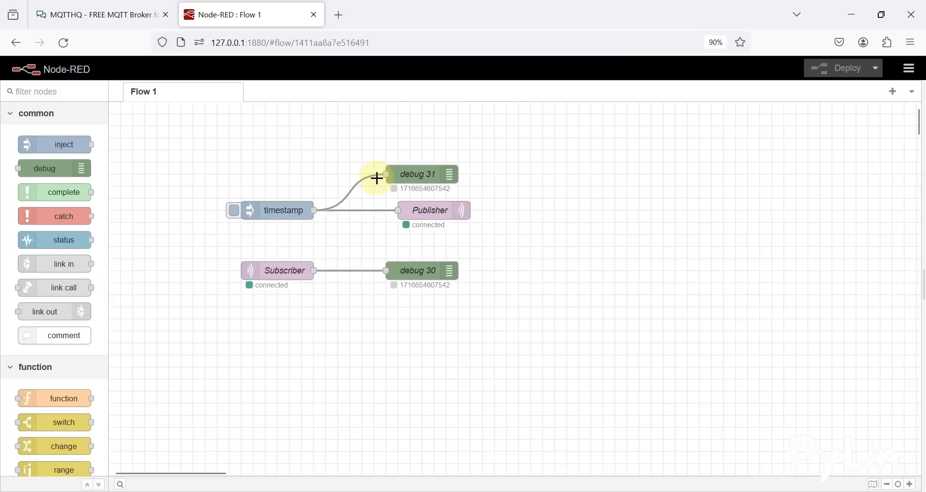
left_click_drag(471, 300, 374, 271)
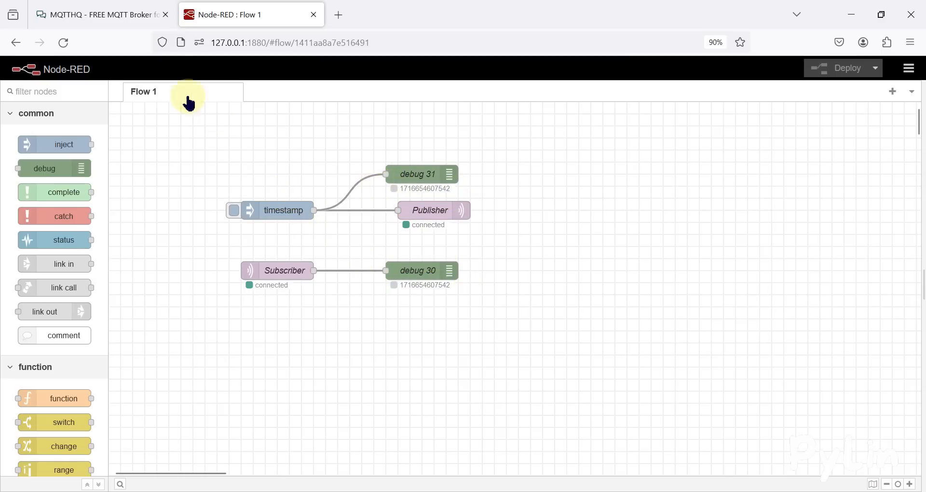
Step: Review the MQTTHQ page and check the topic settings of the Publisher and Subscriber nodes without changing them
left_click(126, 12)
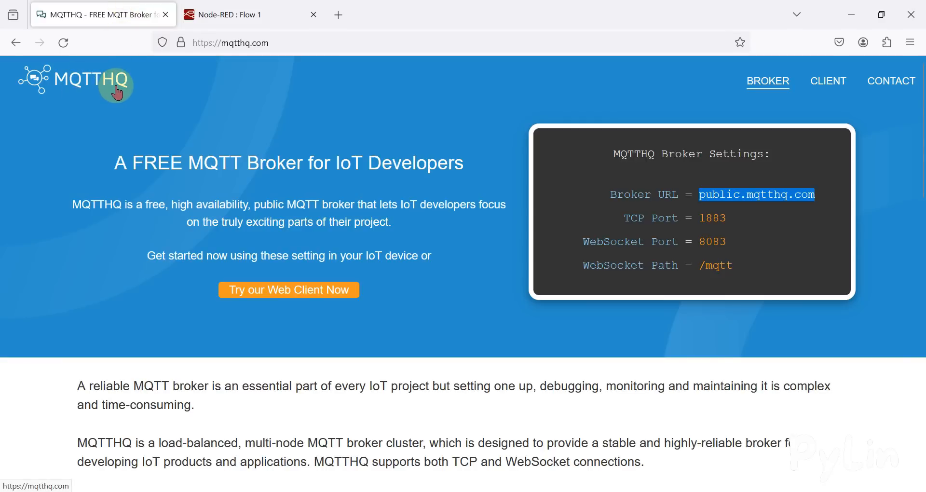
left_click(239, 7)
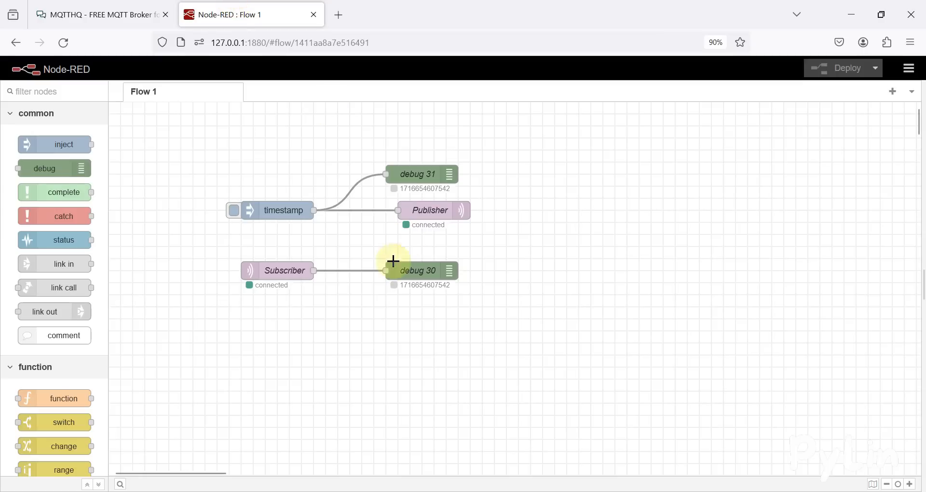
left_click_drag(236, 254, 366, 312)
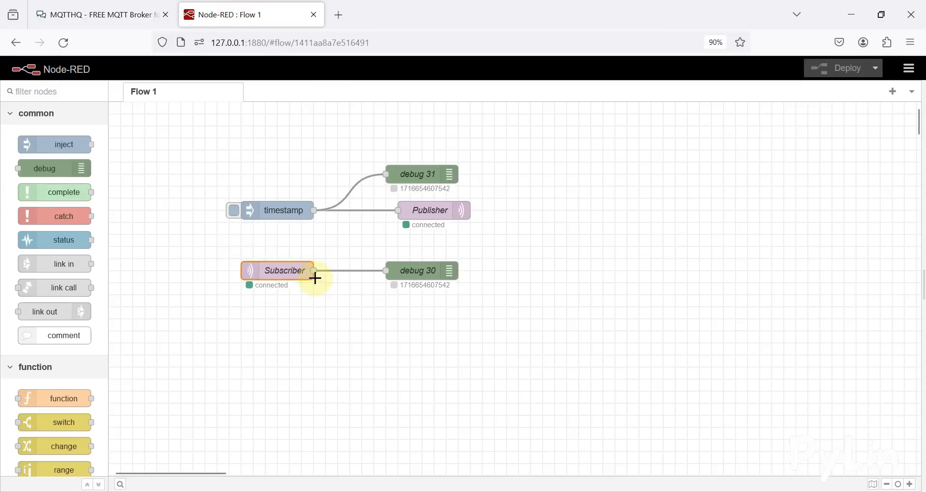
double_click(415, 215)
left_click_drag(751, 211, 606, 202)
left_click(279, 279)
double_click(279, 273)
left_click(738, 235)
left_click_drag(737, 237, 663, 239)
left_click(571, 265)
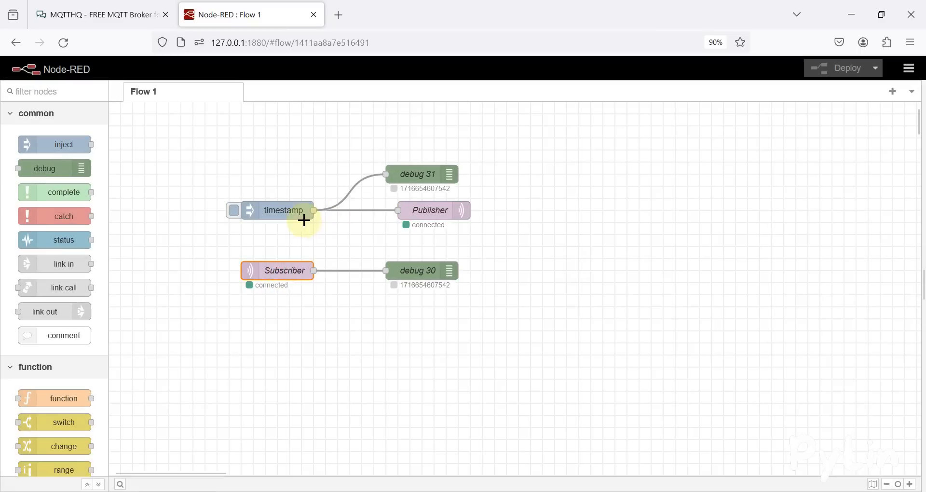
Step: Change the inject node's msg.payload to the string hello and save the node
double_click(280, 210)
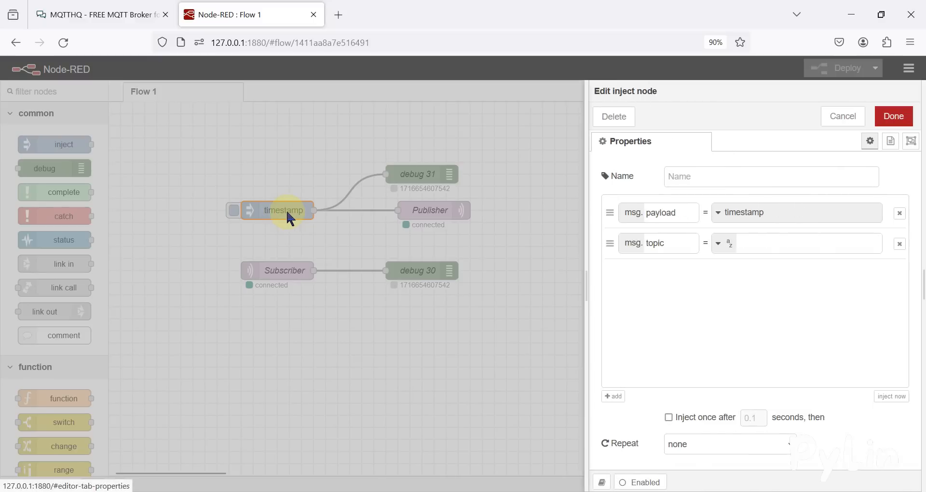
left_click(741, 215)
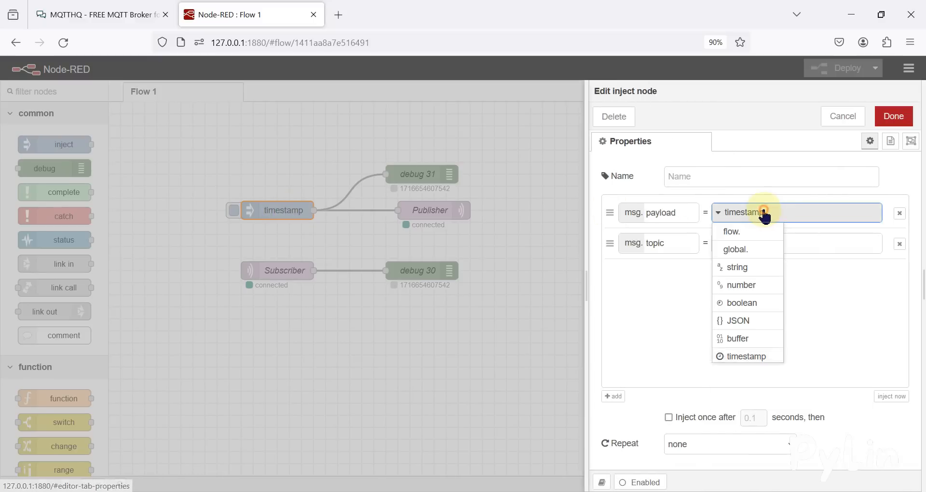
left_click(750, 273)
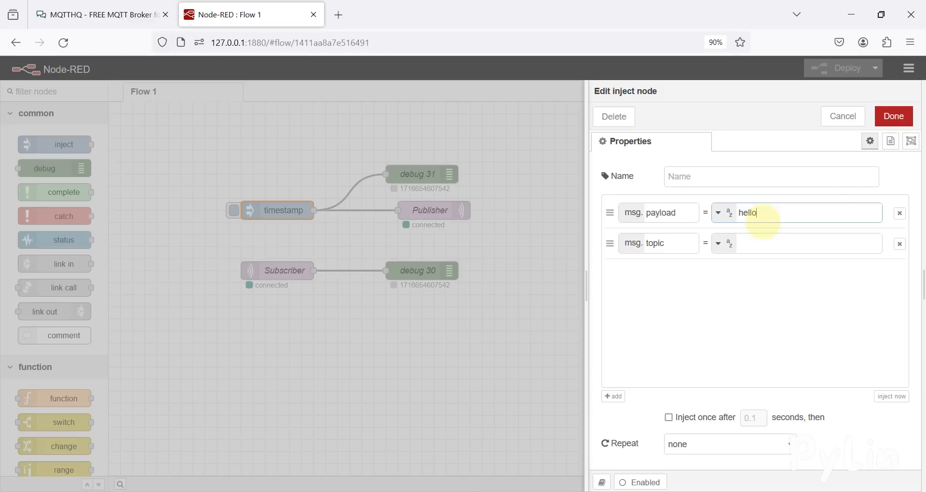
left_click(893, 116)
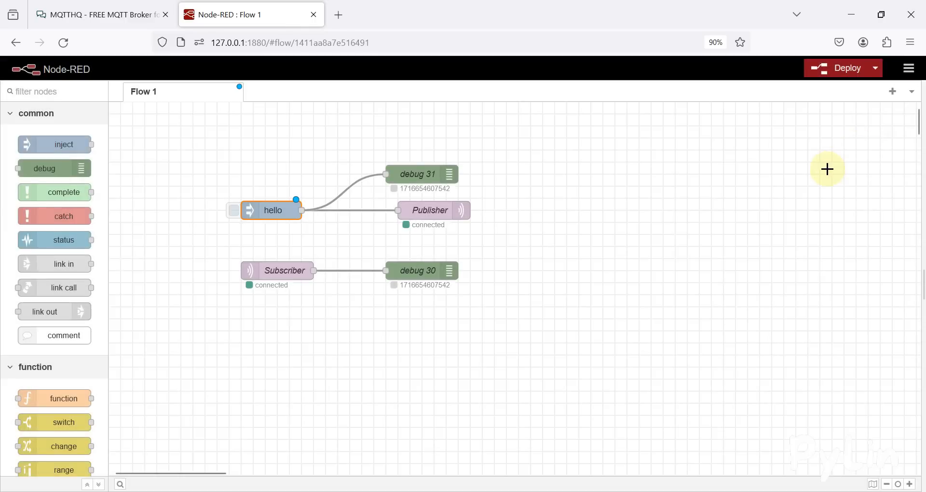
Step: Deploy the updated flow and inject the hello message to compare the status values under both debug nodes
key("ctrl+d")
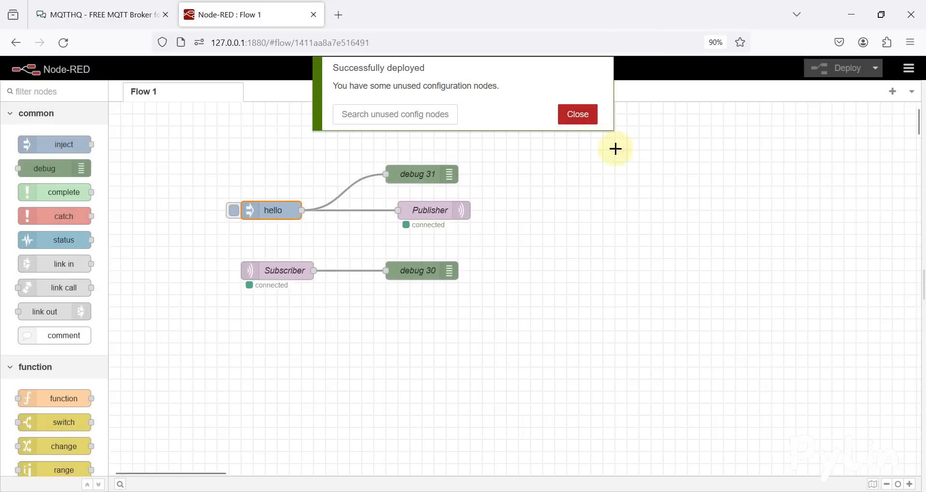
left_click(589, 118)
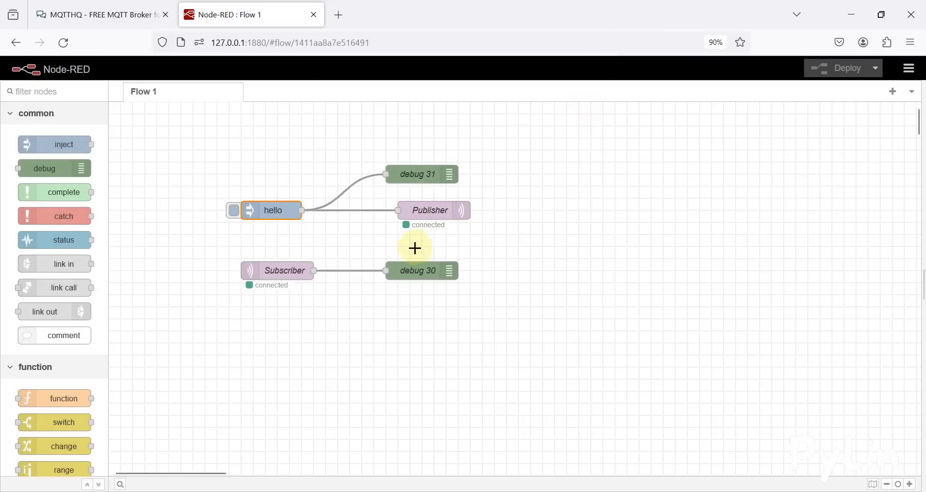
left_click(232, 215)
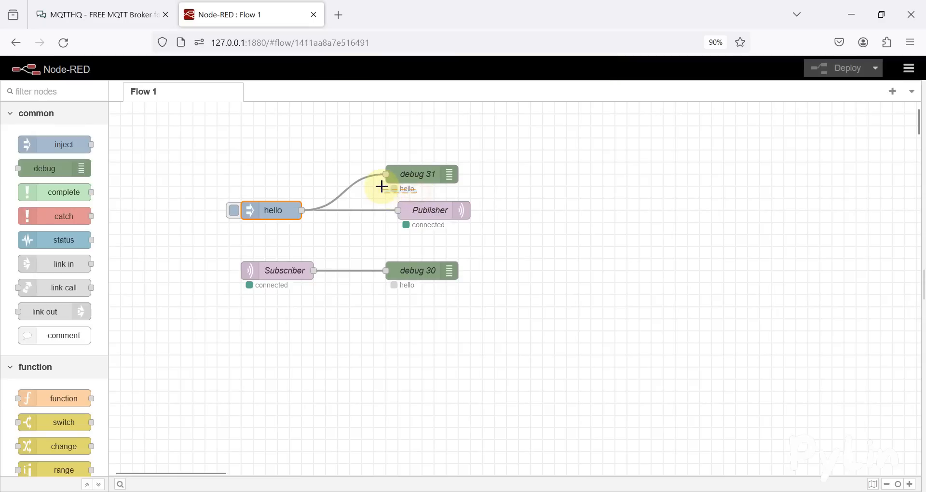
left_click_drag(381, 184, 382, 185)
left_click_drag(431, 298, 369, 266)
left_click(506, 337)
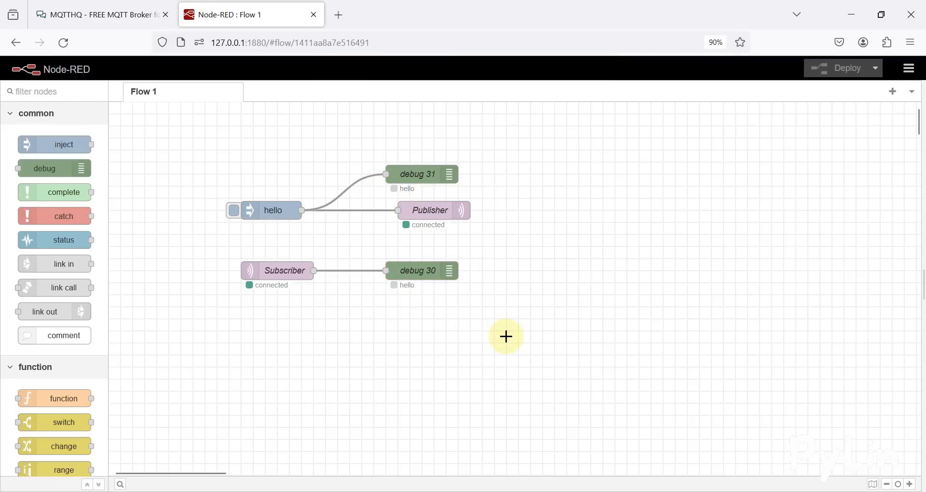
Step: Review the broker settings on the MQTTHQ page alongside the finished Node-RED flow, and minimize the browser window
left_click(136, 10)
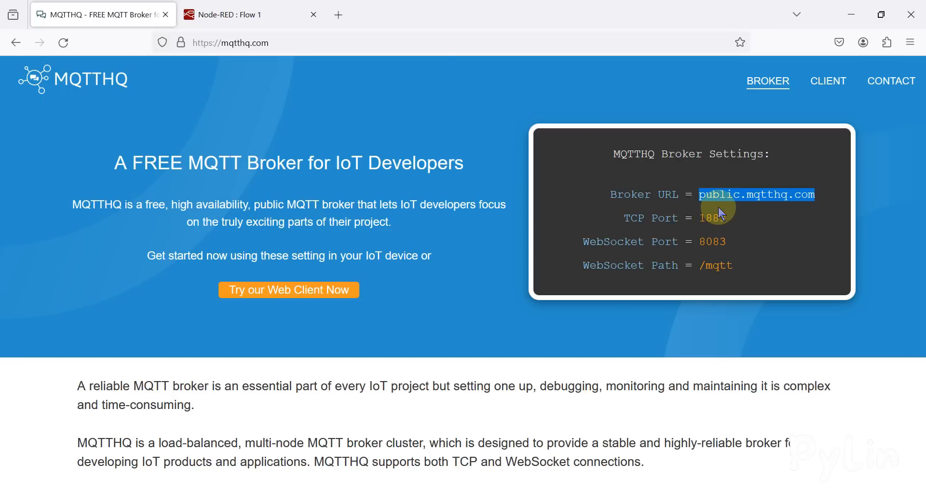
left_click(212, 14)
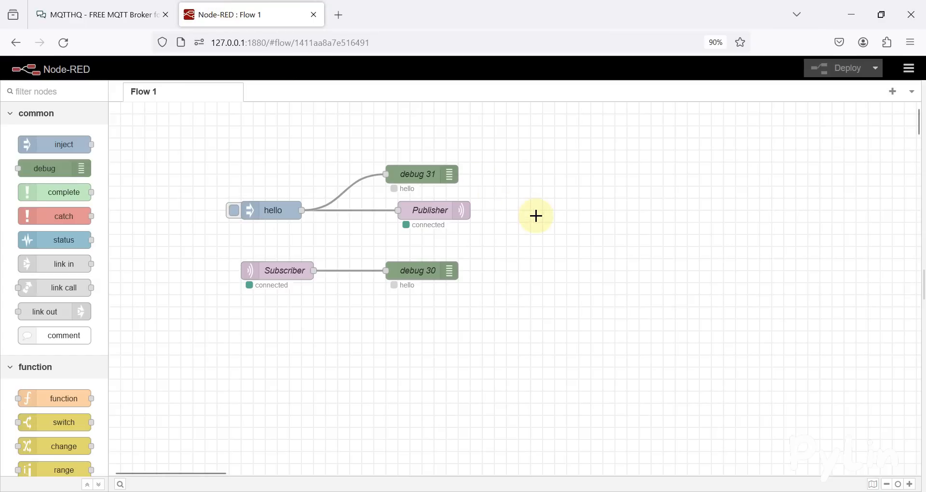
left_click_drag(190, 128, 507, 331)
left_click(115, 15)
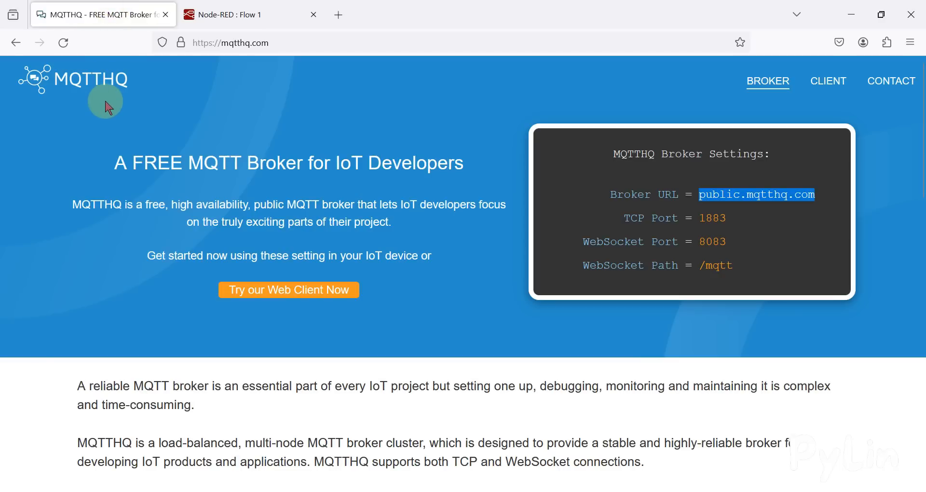
left_click(200, 14)
left_click(497, 211)
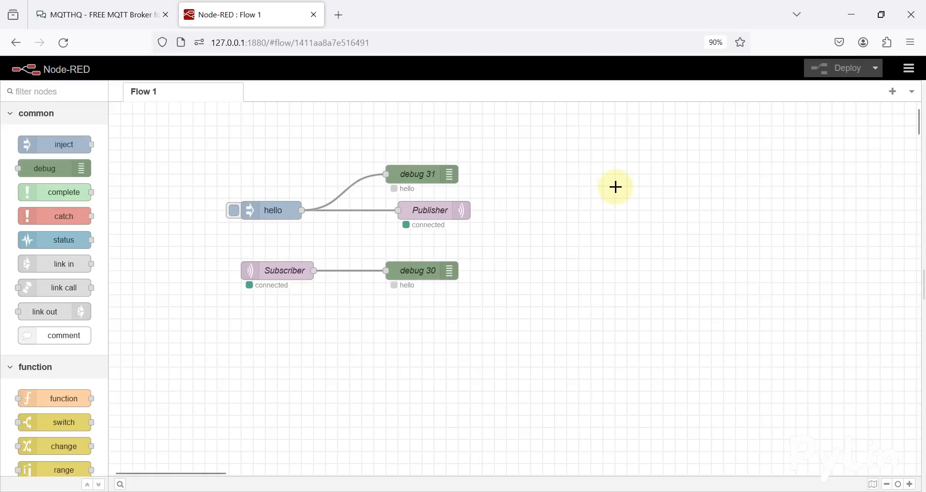
left_click(873, 10)
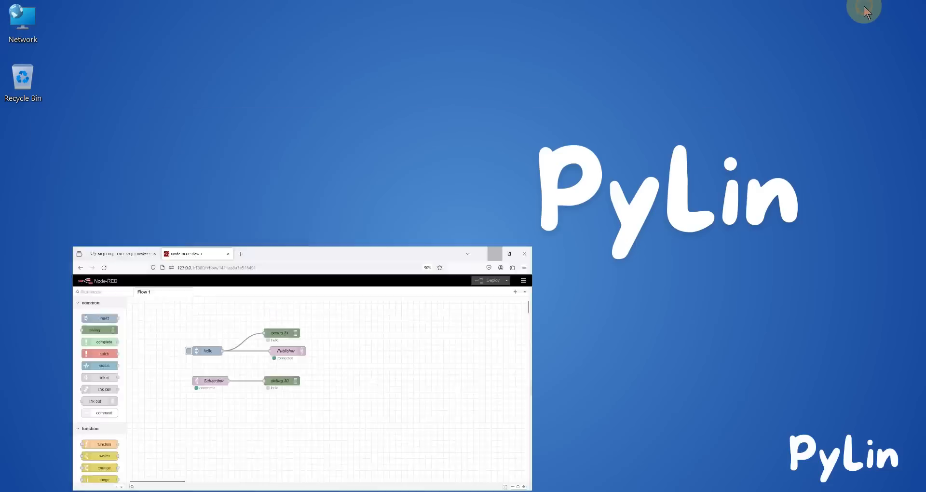